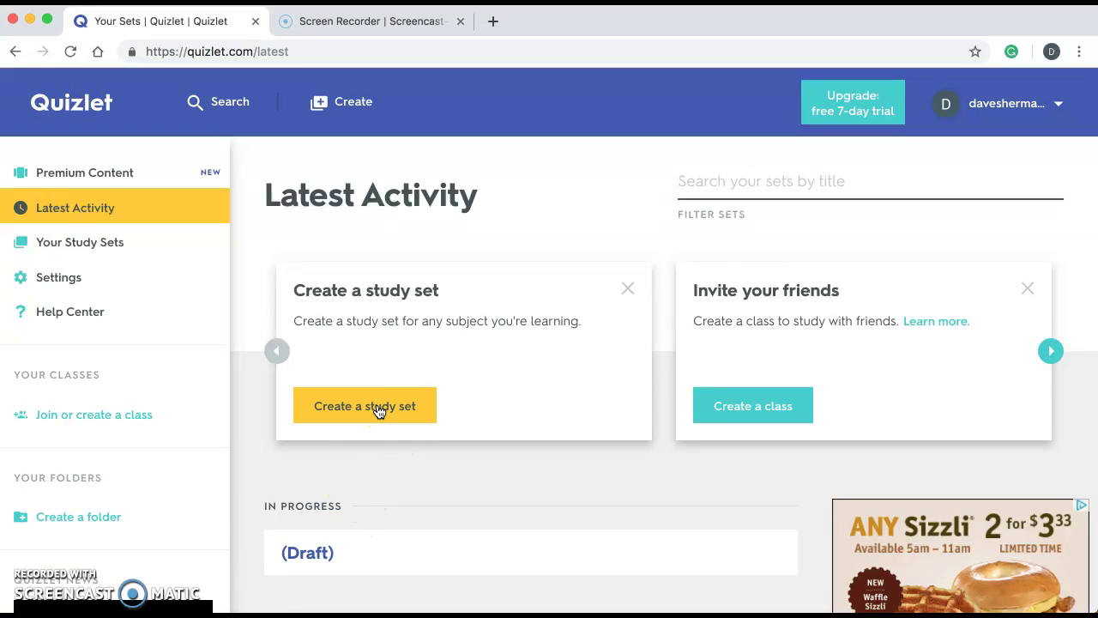
Start a new study set and title it "United States Presidents".
click(377, 408)
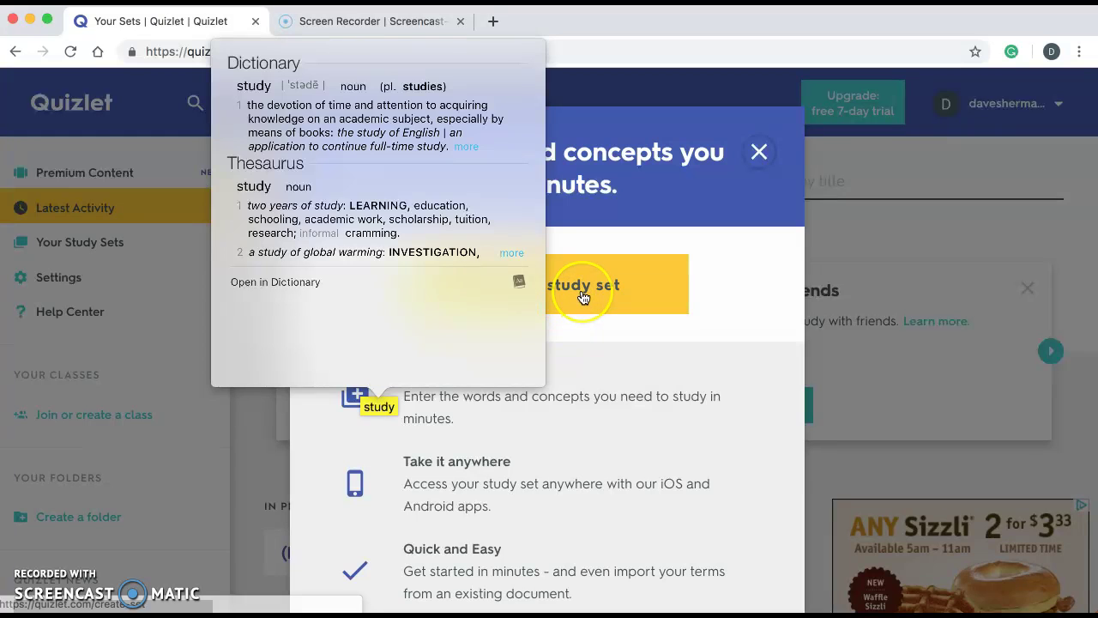
click(582, 292)
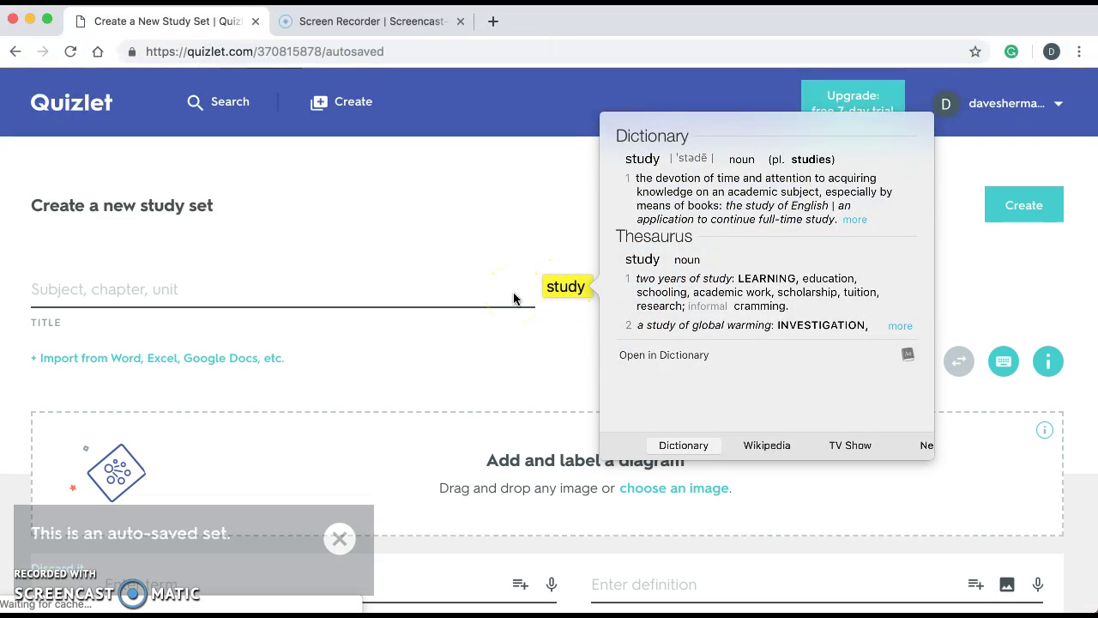
click(395, 290)
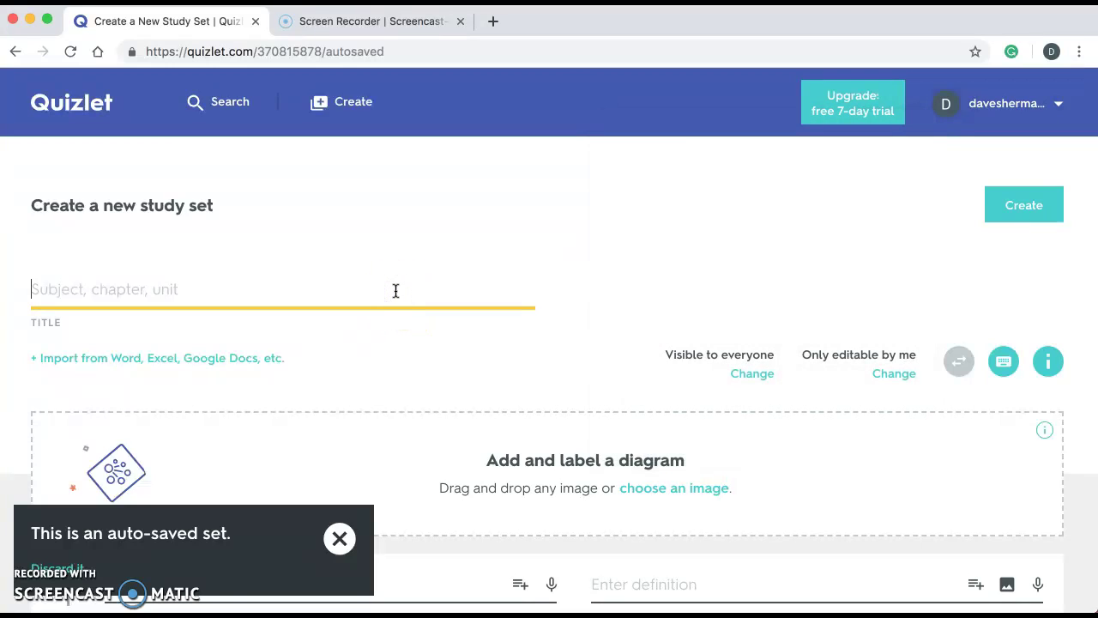
text(United States Presidents)
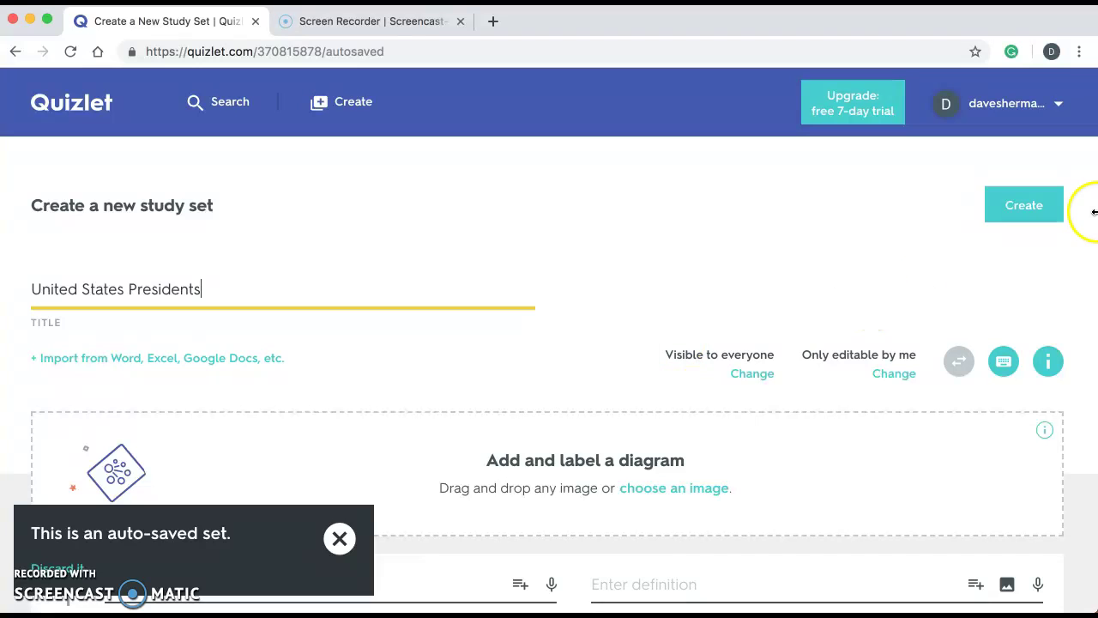
Fill the first card with the suggested term Abraham Lincoln and the suggested definition beginning "16th President of the United States saved the Union".
drag(1094, 239, 1090, 345)
click(442, 396)
click(277, 419)
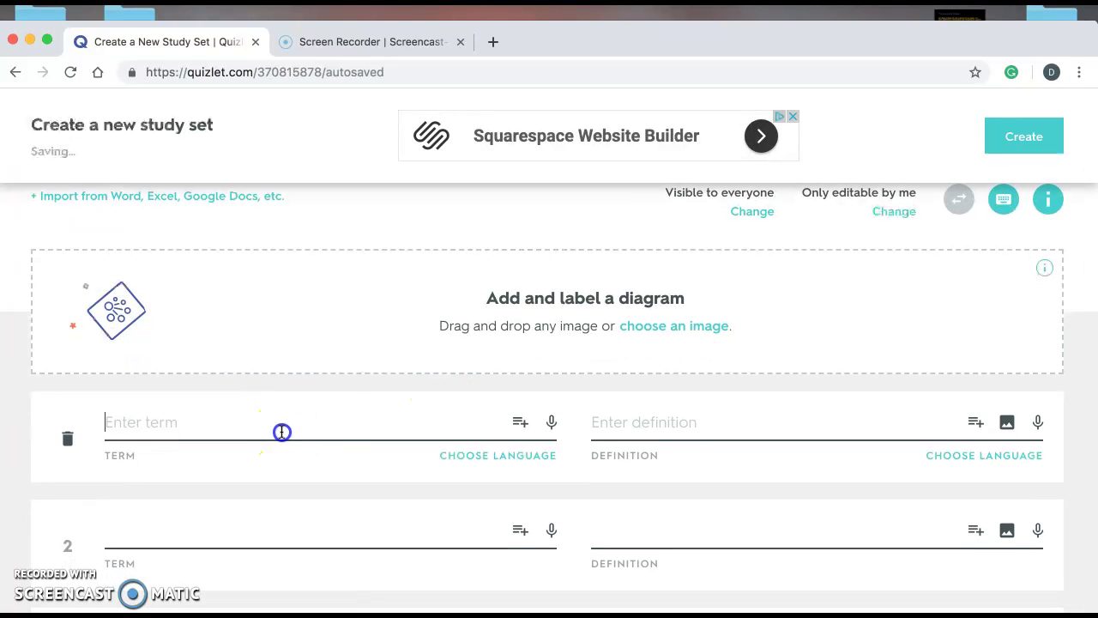
key(Tab)
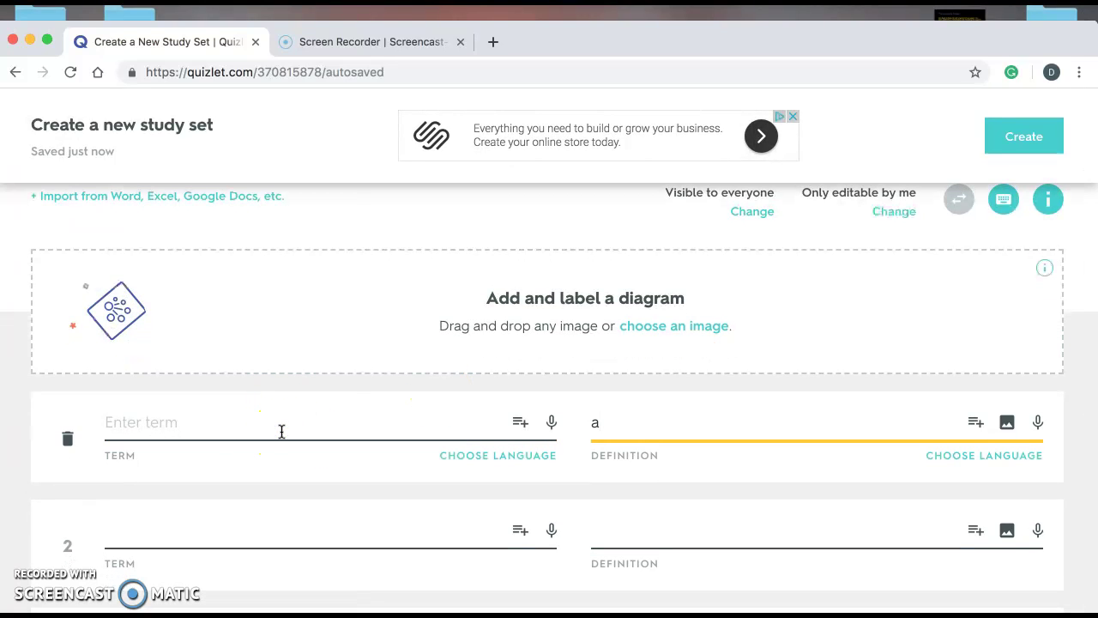
click(467, 428)
text(abra)
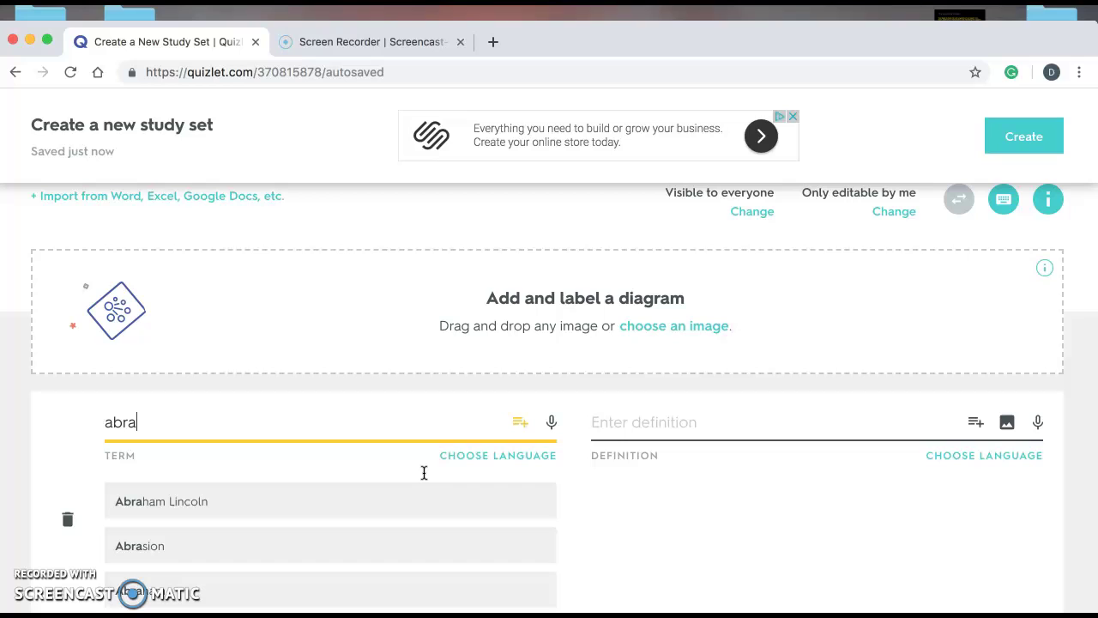
click(326, 503)
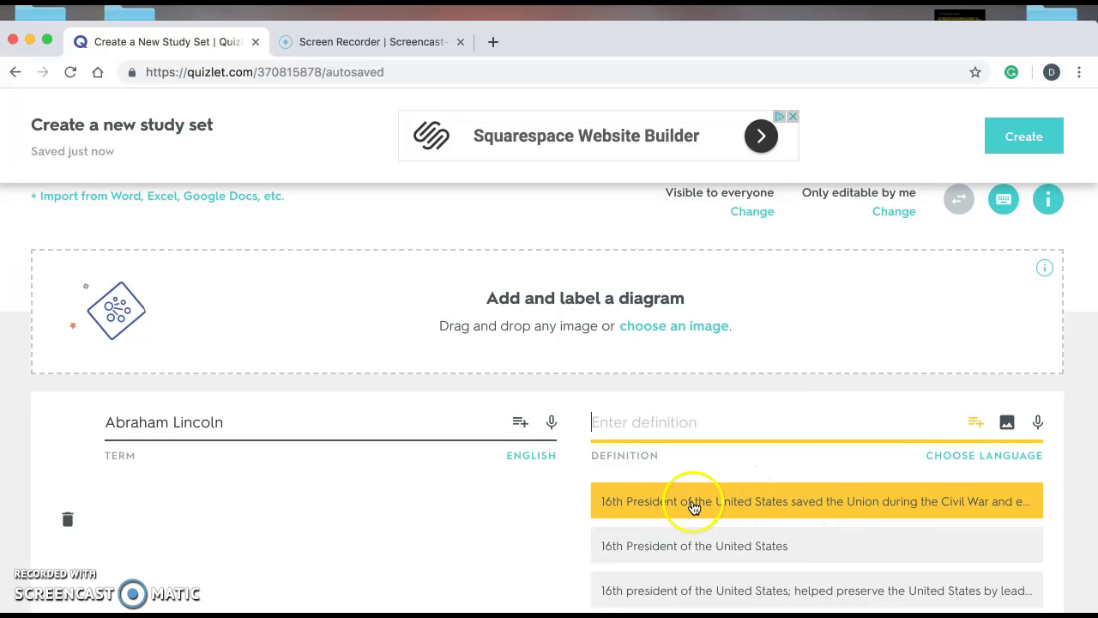
click(824, 513)
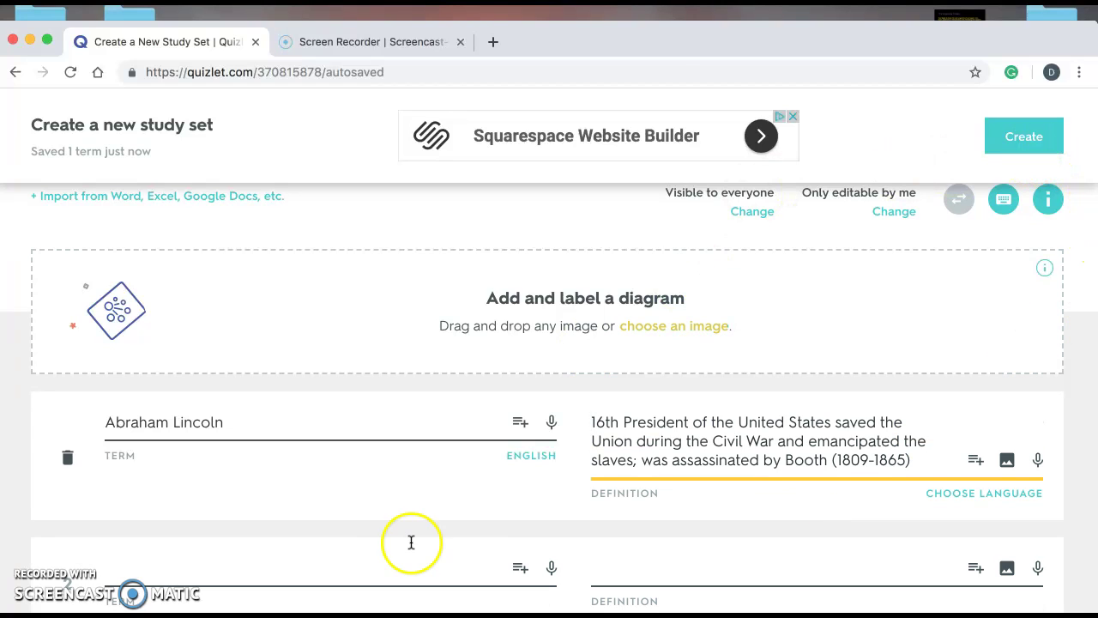
click(365, 577)
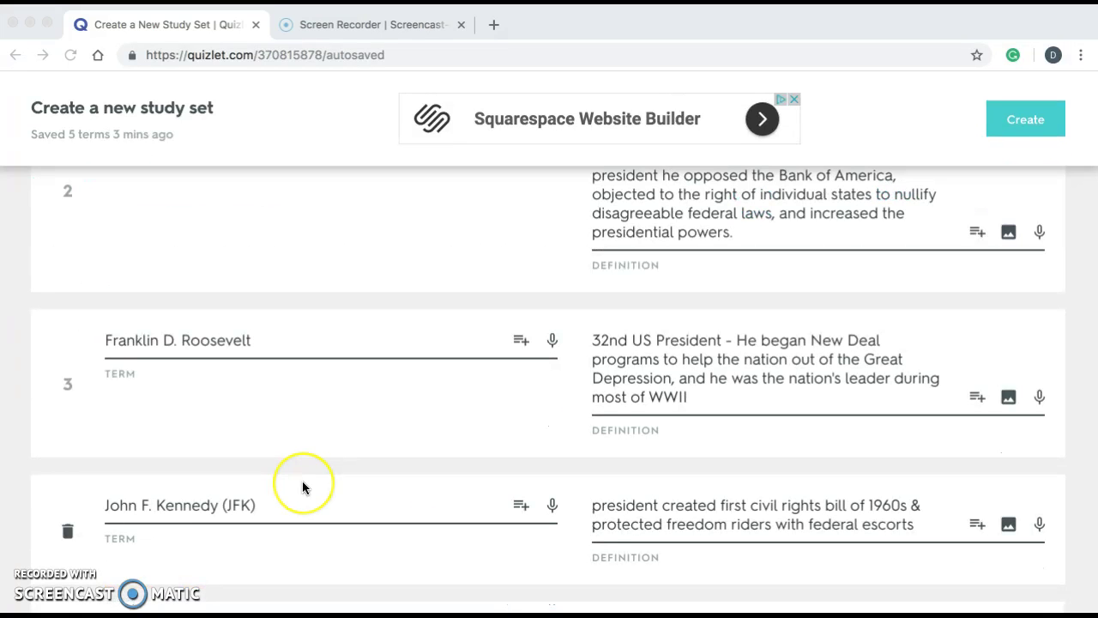
Review the president cards, create the study set and choose to add it to a class or folder.
scroll(302, 488, up, 1)
scroll(302, 487, down, 2)
scroll(302, 480, down, 5)
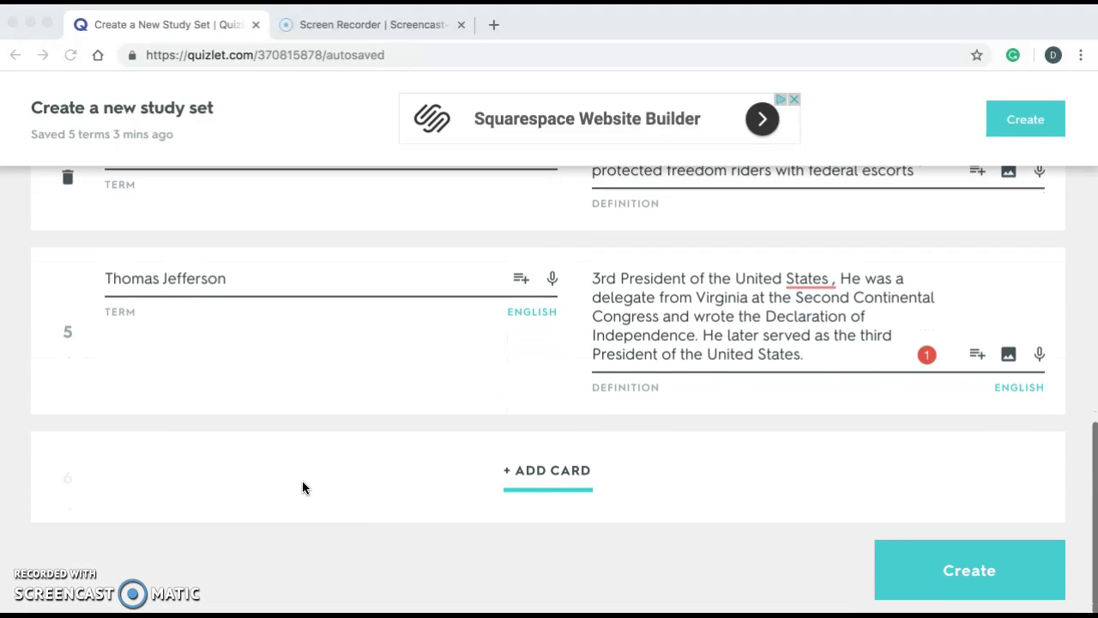
scroll(302, 487, up, 8)
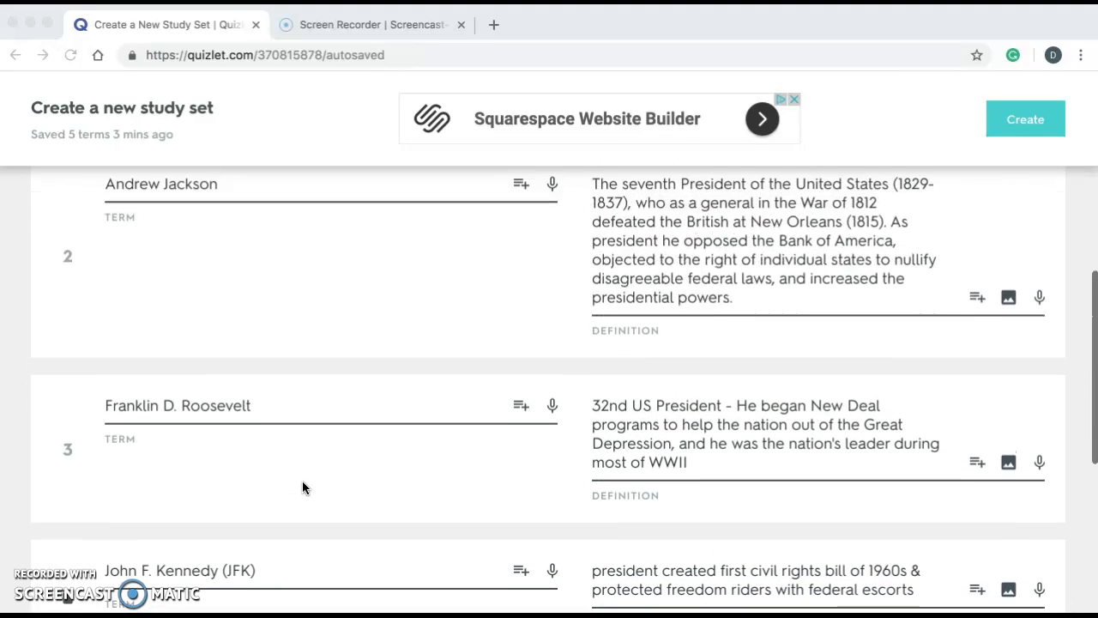
scroll(302, 488, up, 3)
scroll(302, 486, down, 10)
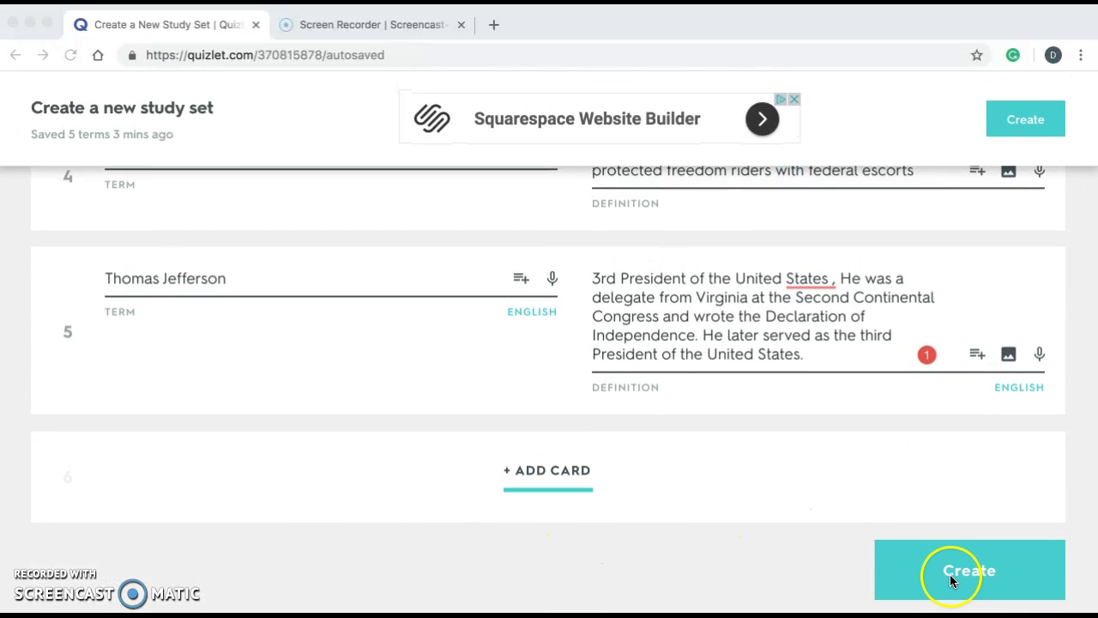
click(950, 575)
click(950, 575)
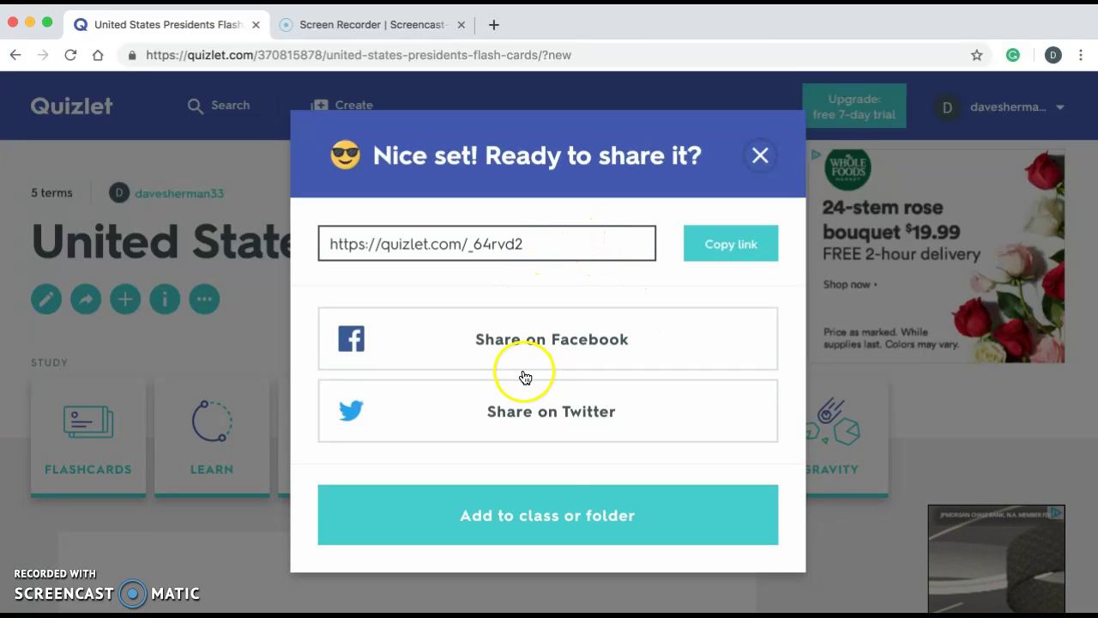
click(562, 514)
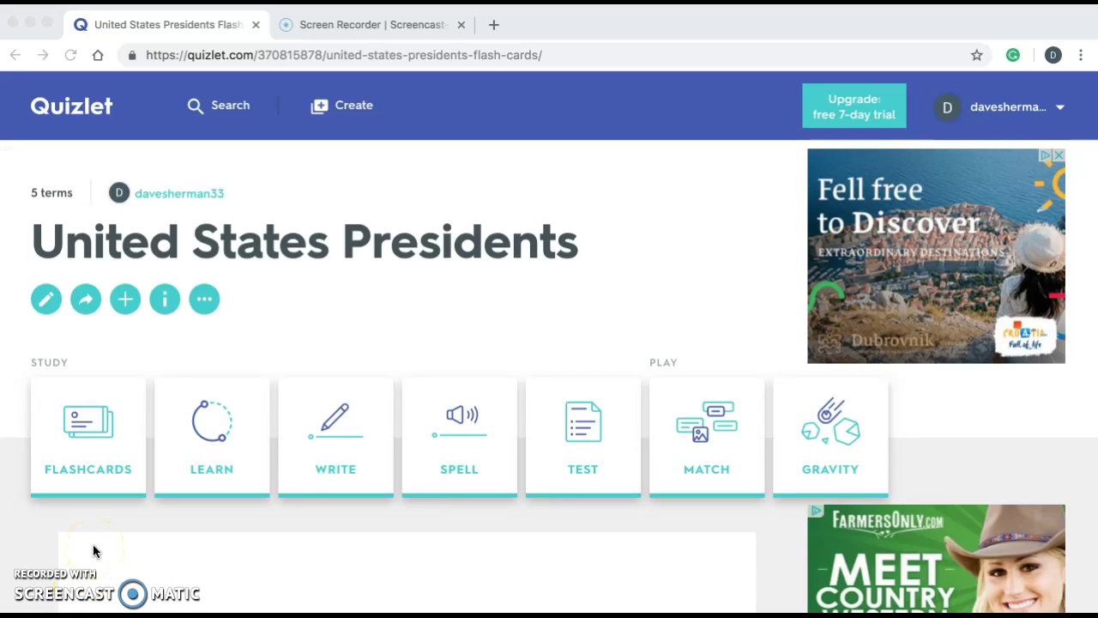
Study the set as flashcards, flipping the first card and advancing to the second, and return to the set page.
click(89, 443)
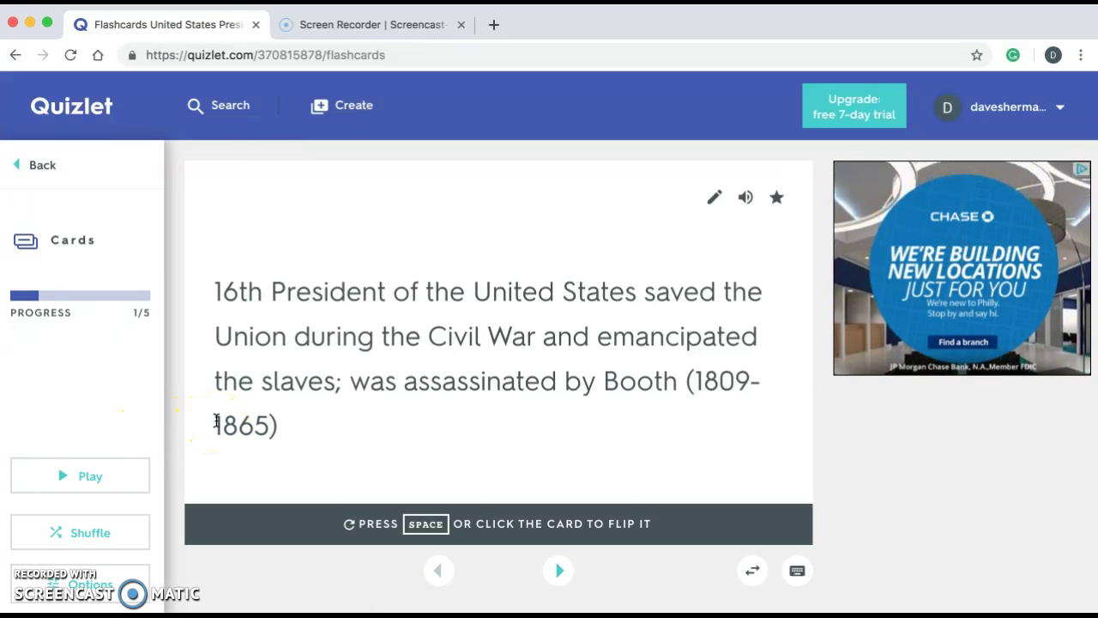
click(216, 421)
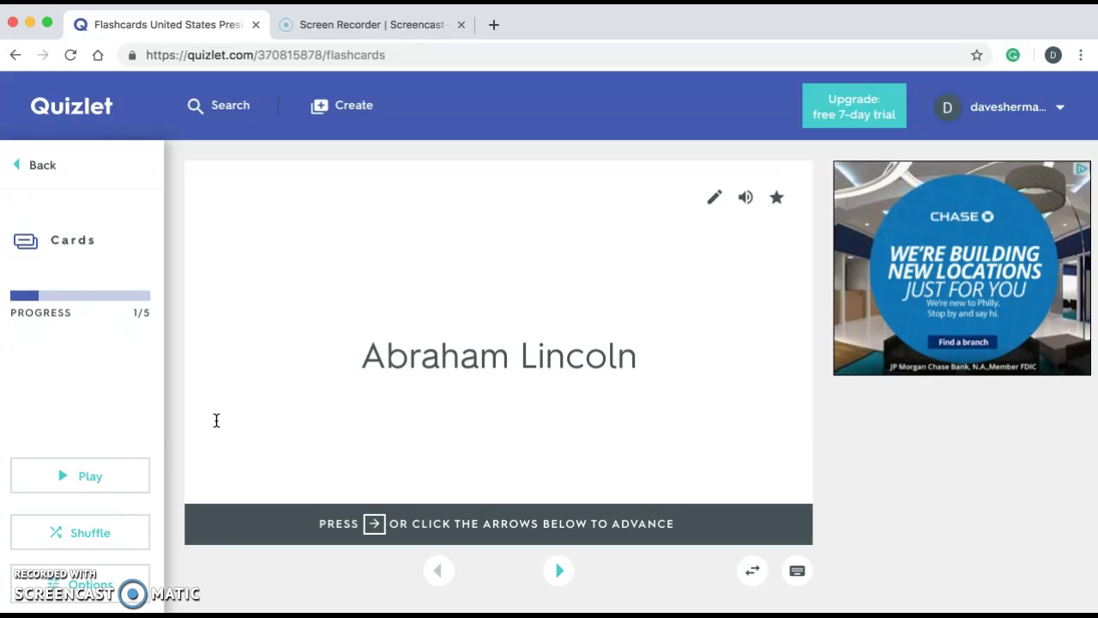
key(Right)
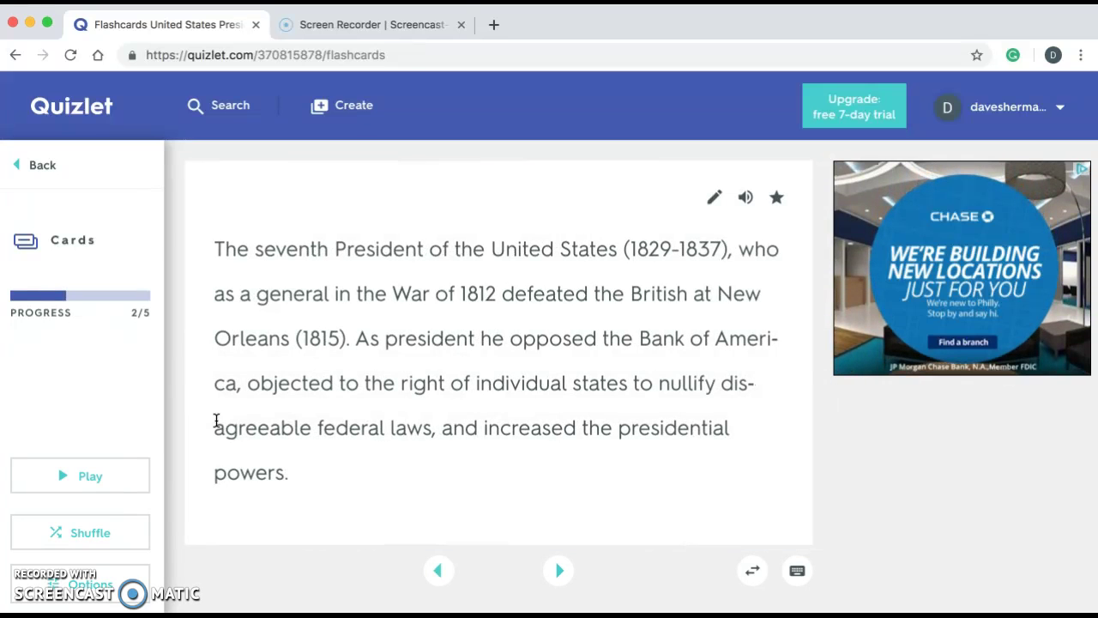
click(191, 395)
click(39, 163)
Study the set in Learn mode, answering the civil rights bill question with John F. Kennedy (JFK), and return to the set page.
click(197, 429)
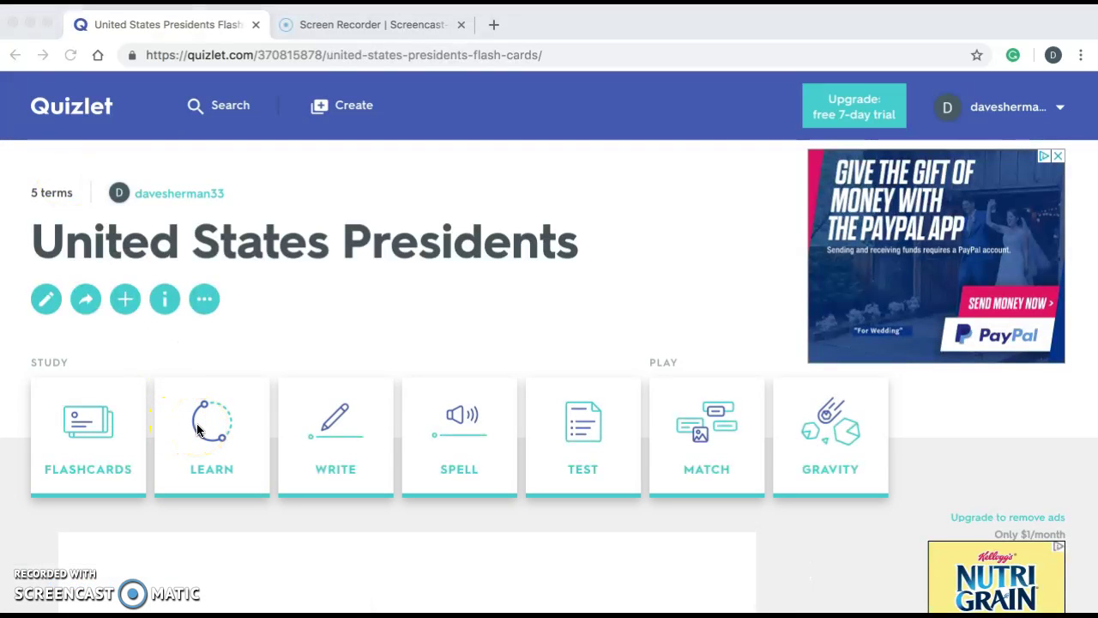
click(197, 430)
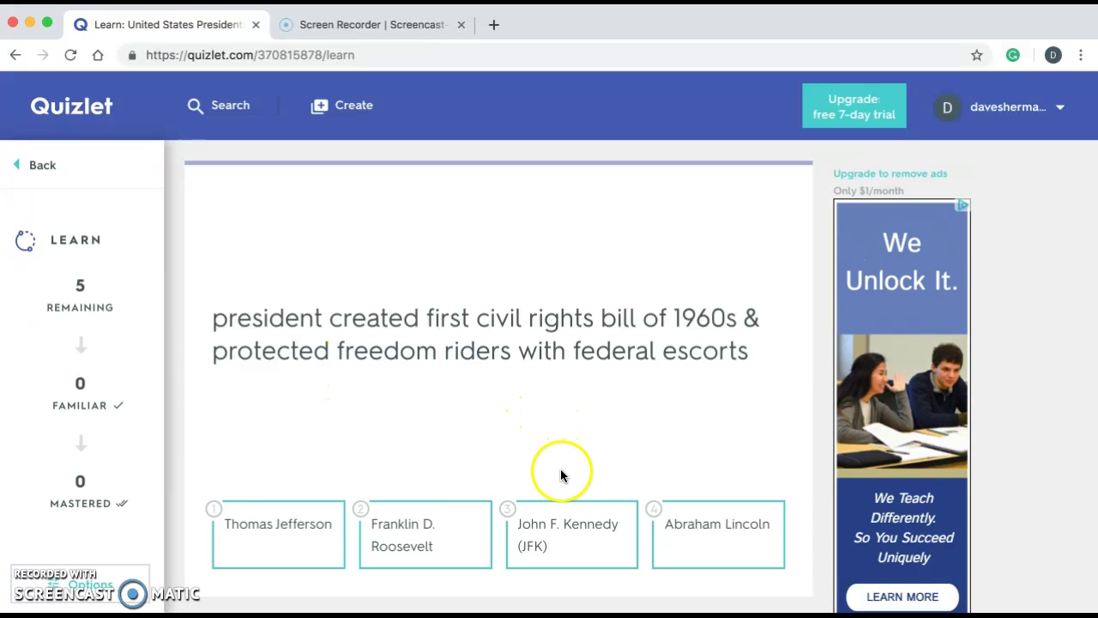
click(568, 526)
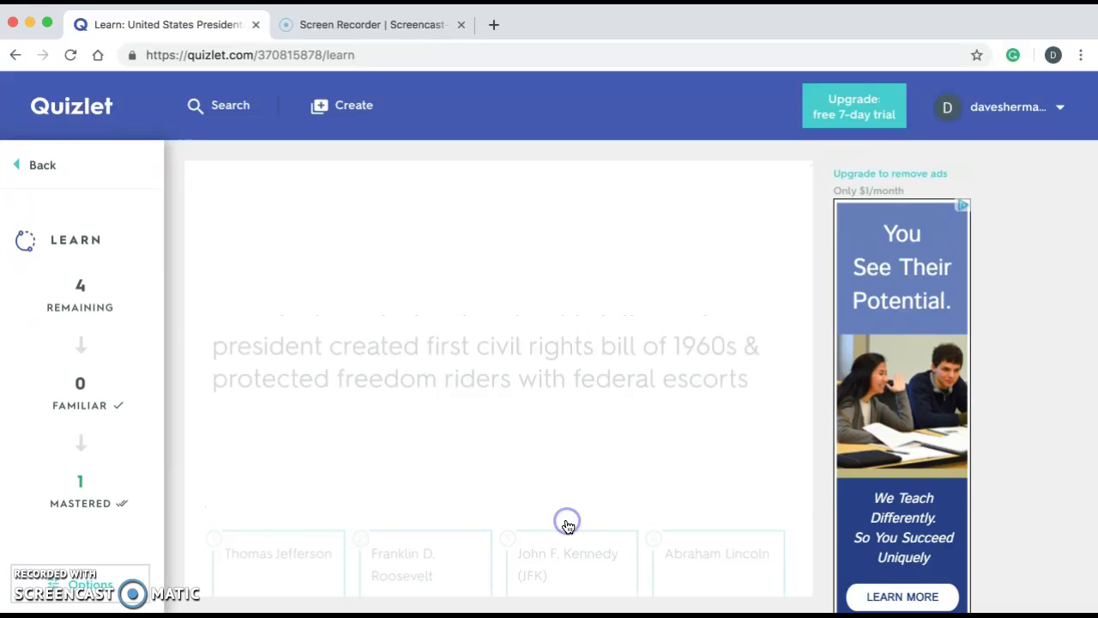
click(522, 565)
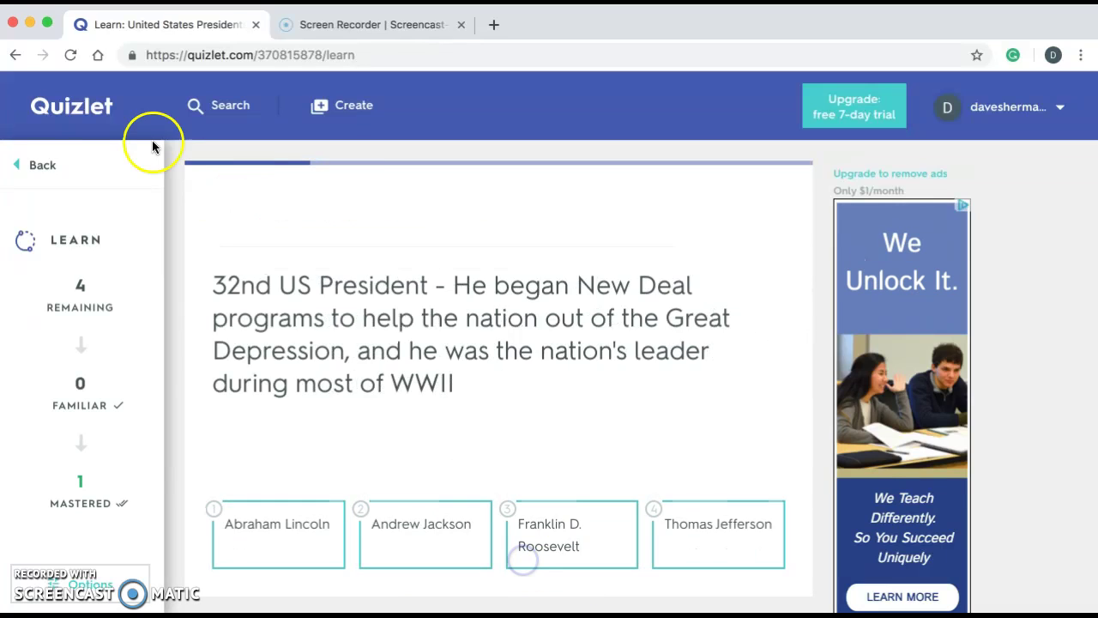
click(42, 165)
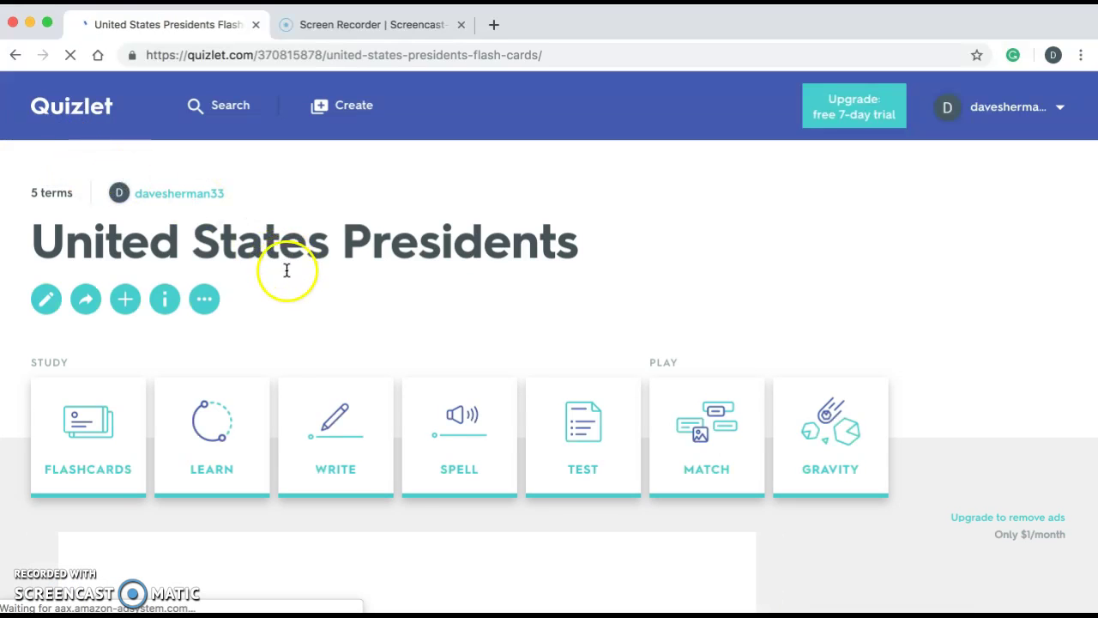
Answer the first Write mode question with "Abraham Lincoln" and return to the set page.
click(331, 429)
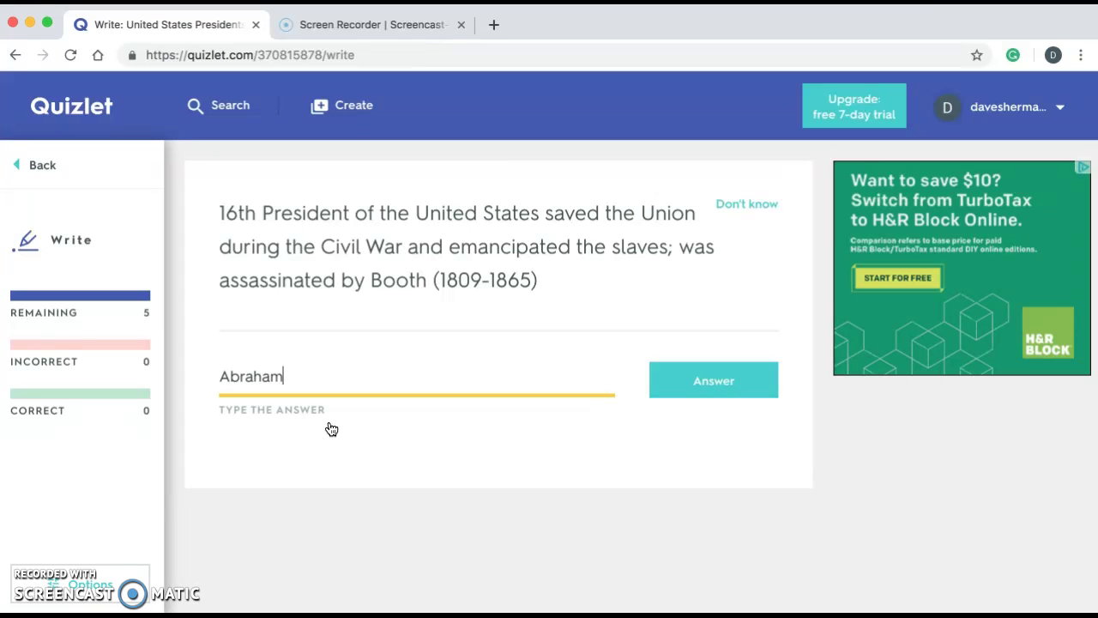
text(coln)
click(692, 380)
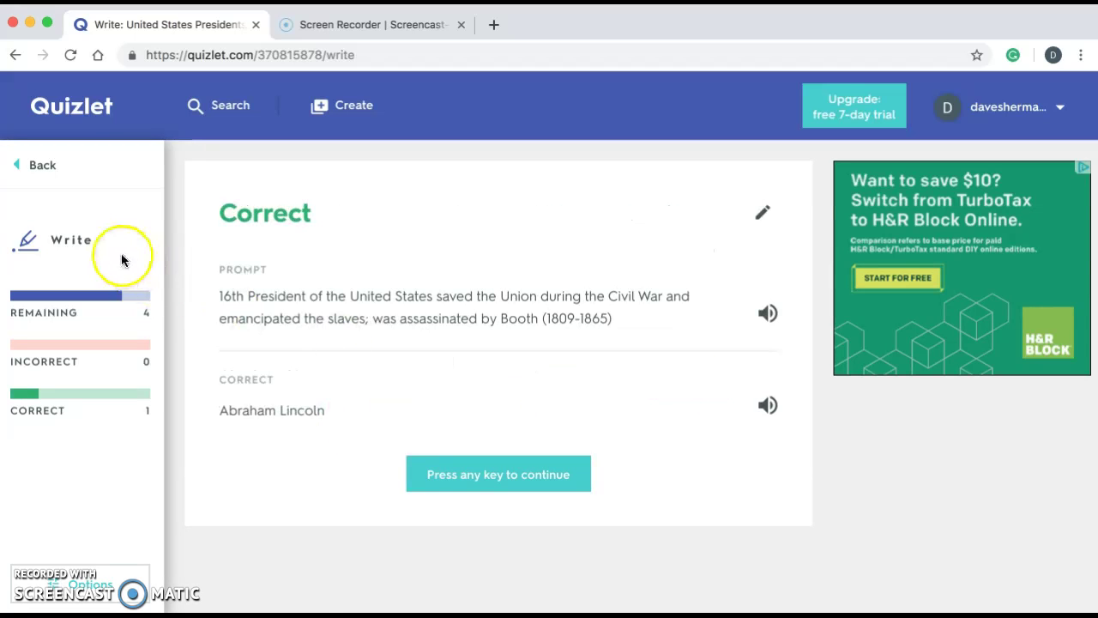
click(40, 167)
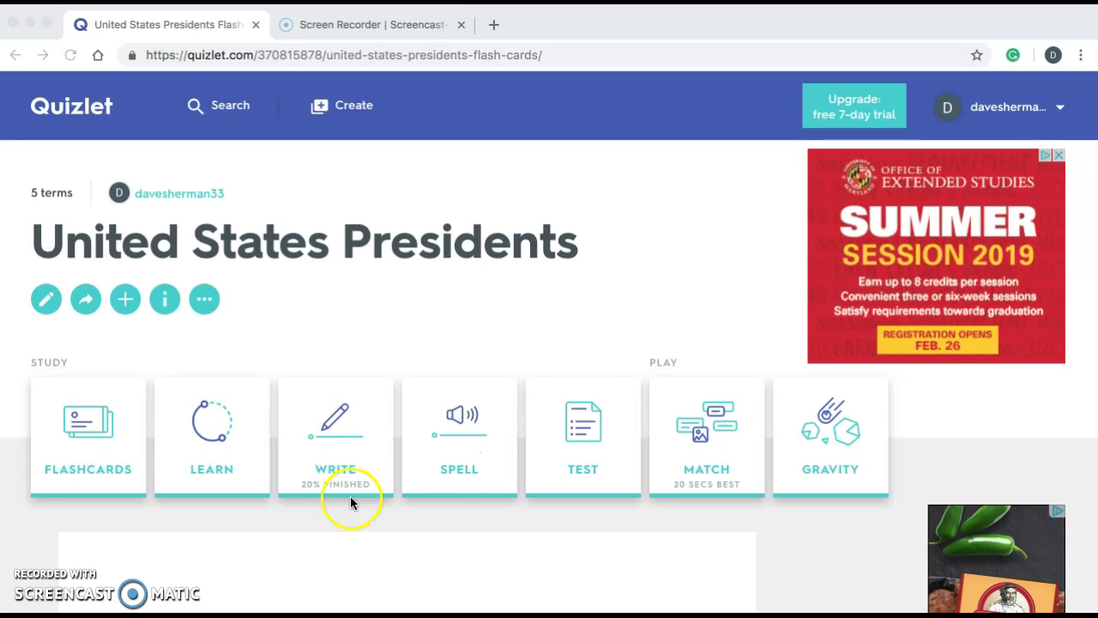
Open the set's Test mode and look through its written, multiple choice and true/false questions.
click(598, 420)
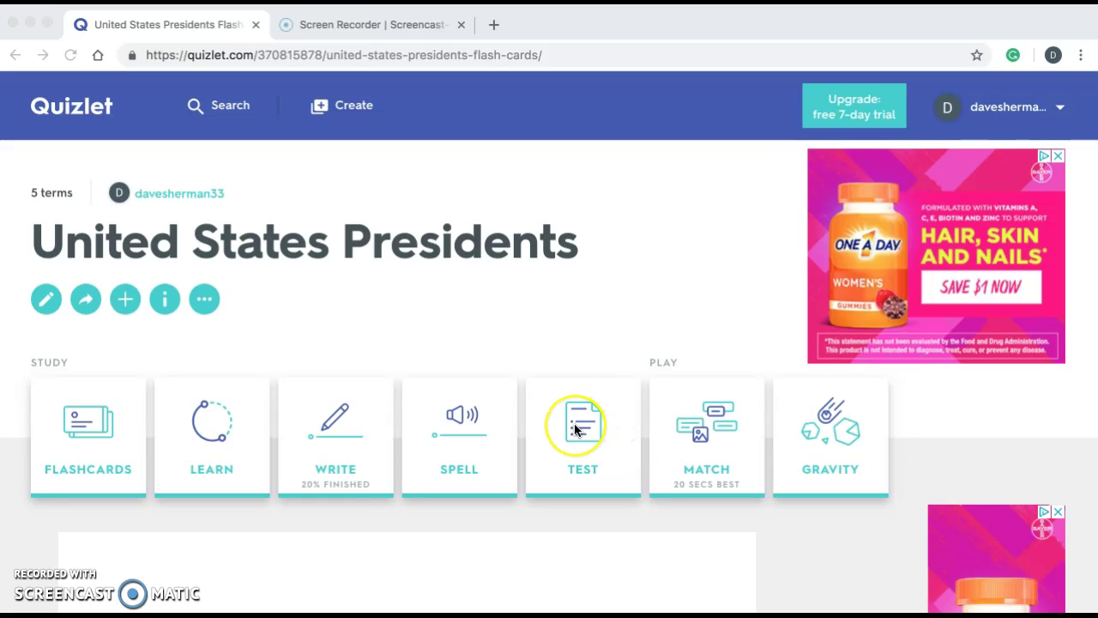
click(575, 429)
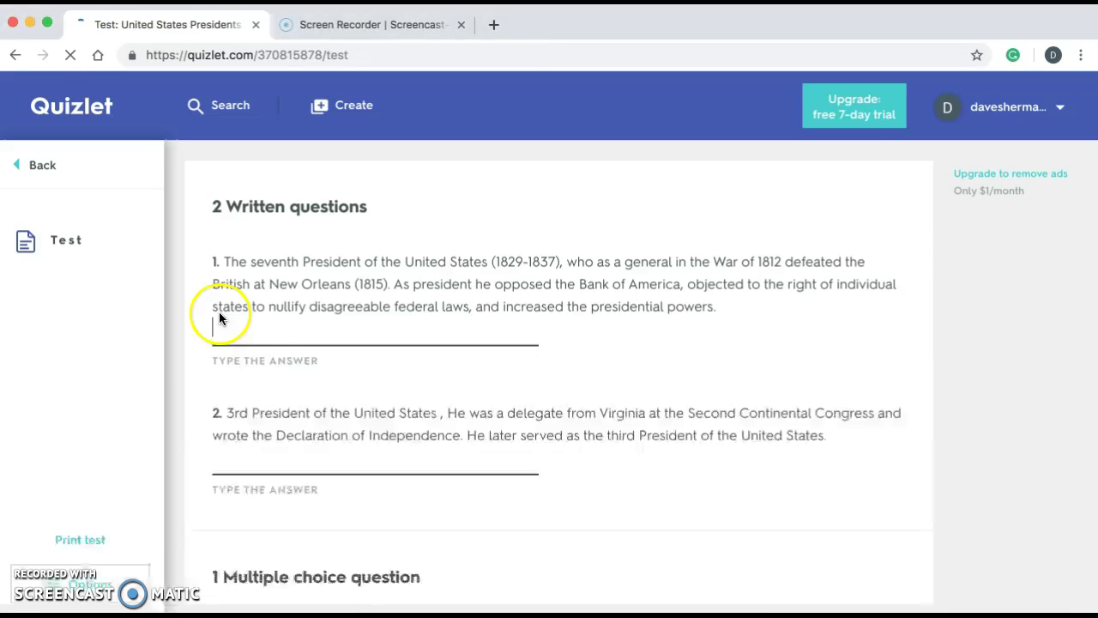
click(218, 320)
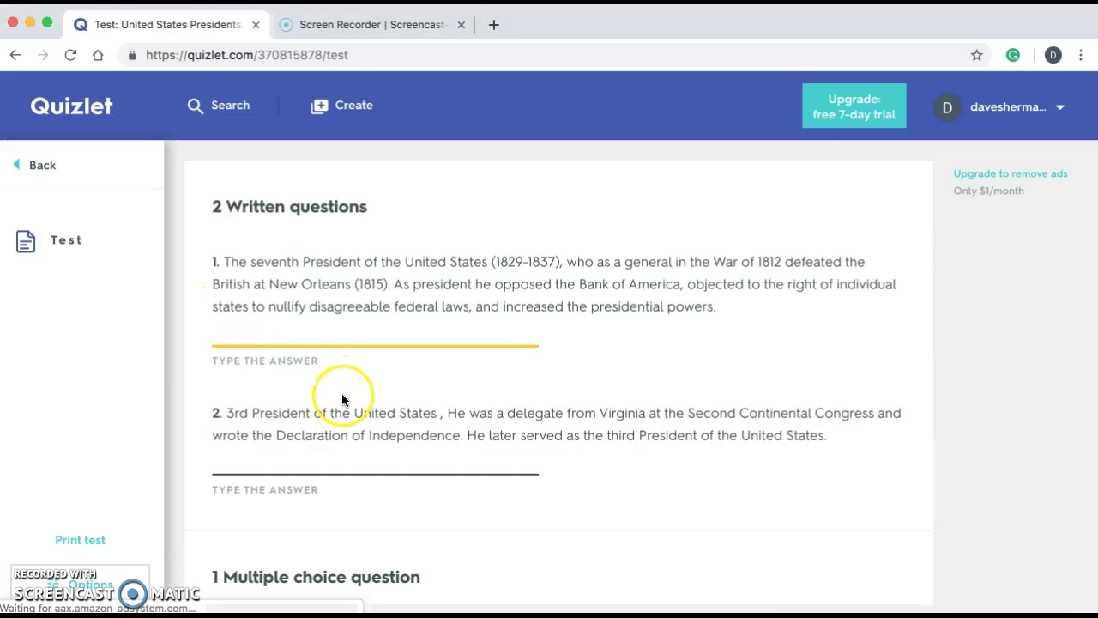
scroll(300, 334, down, 3)
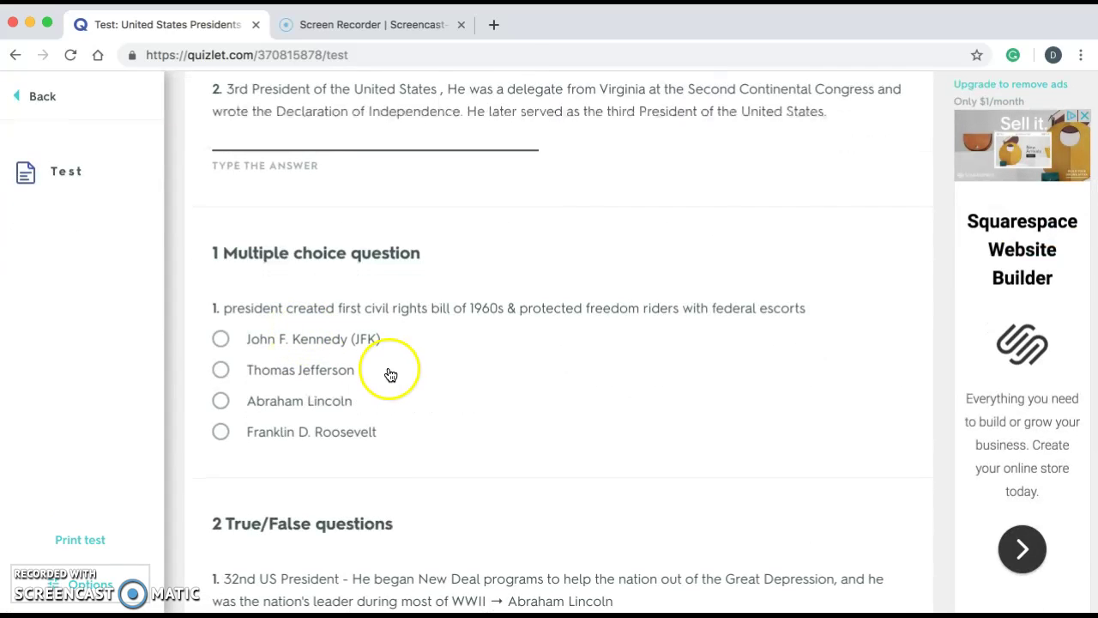
scroll(387, 373, down, 5)
scroll(400, 340, up, 3)
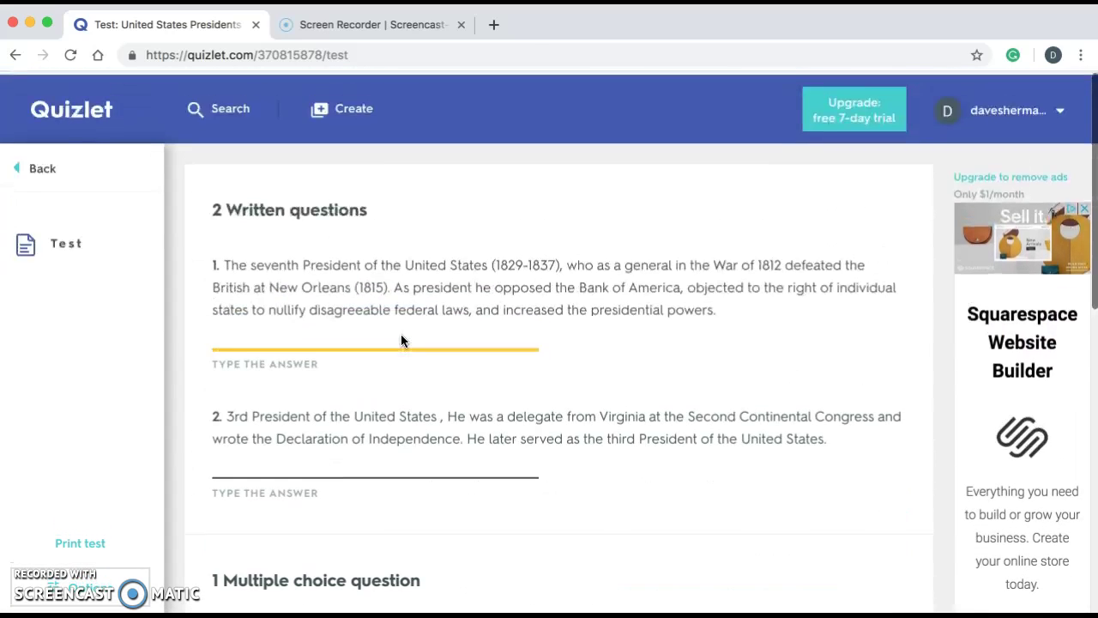
Exclude written questions in the test options and create a new test with matching, multiple choice and true/false questions.
click(52, 583)
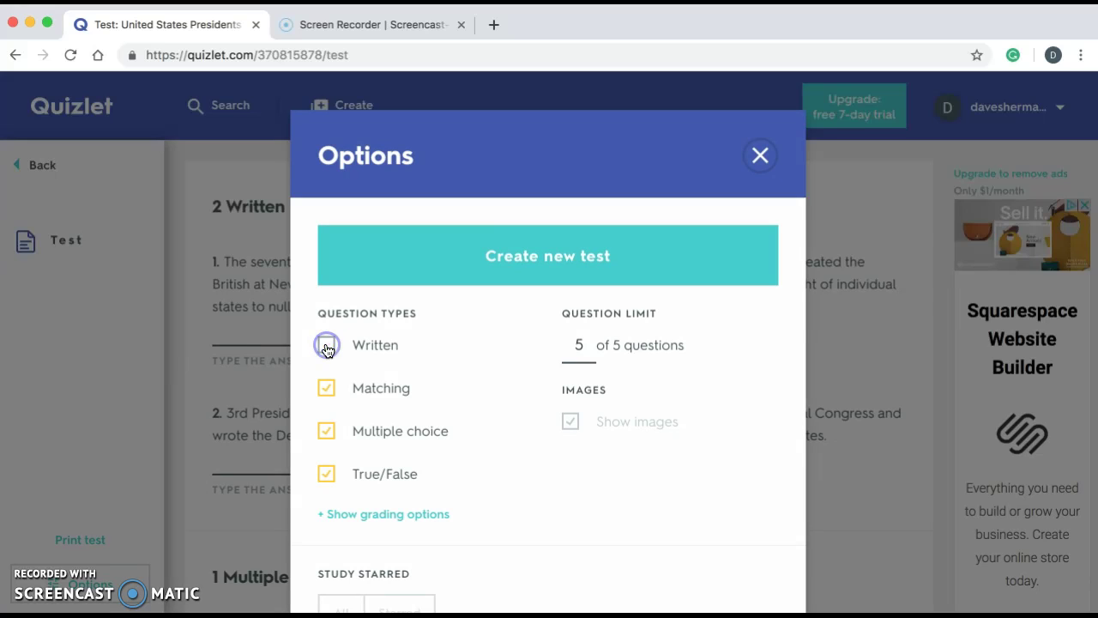
scroll(458, 421, down, 5)
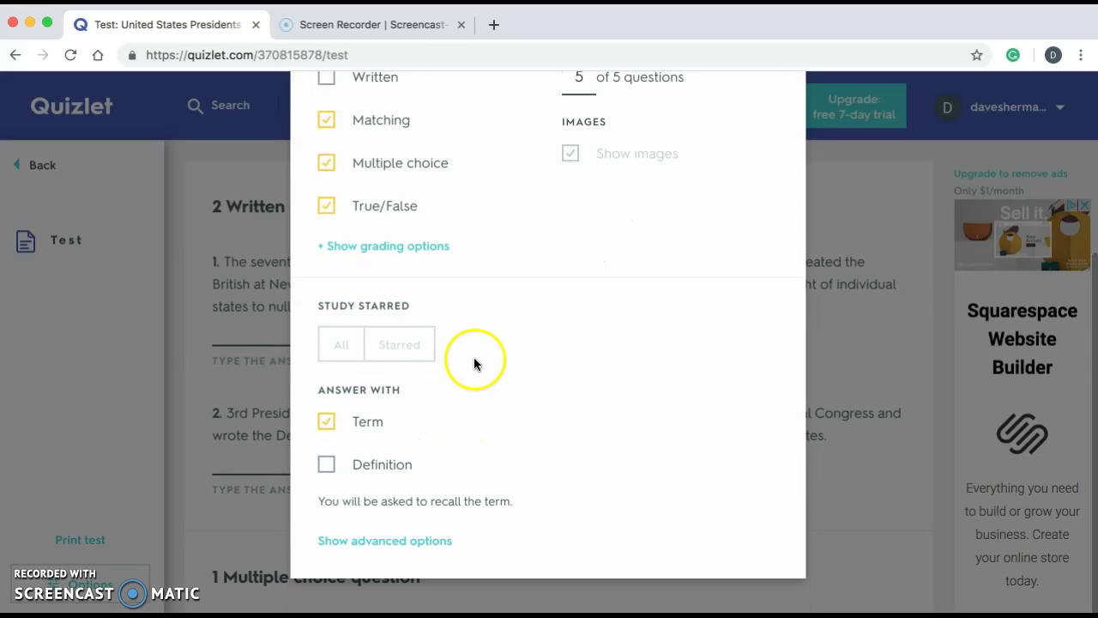
scroll(537, 371, up, 5)
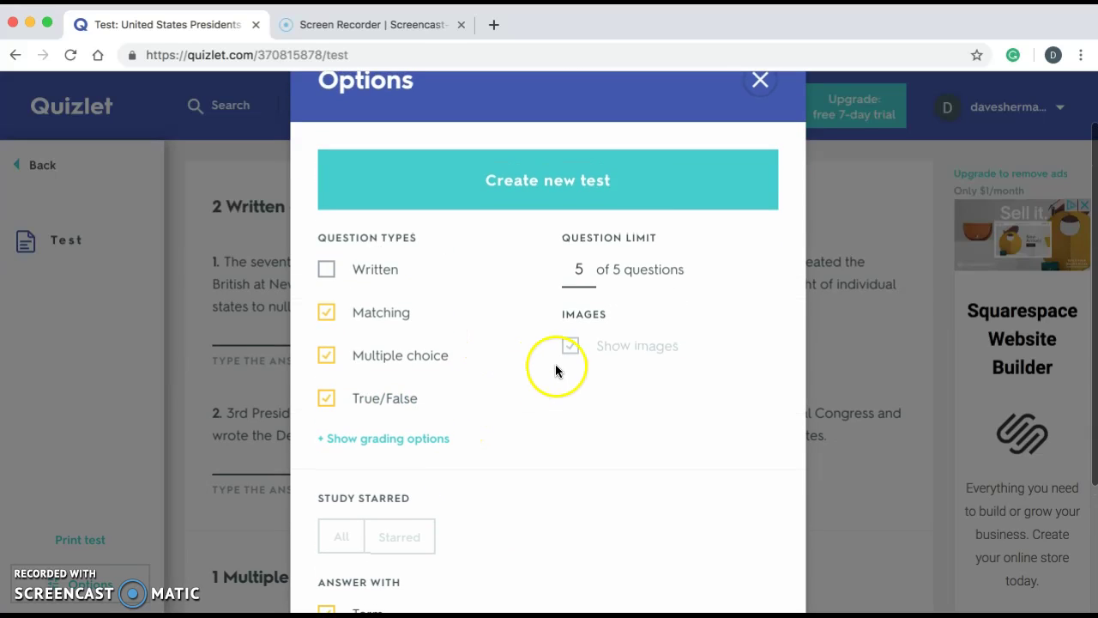
click(662, 177)
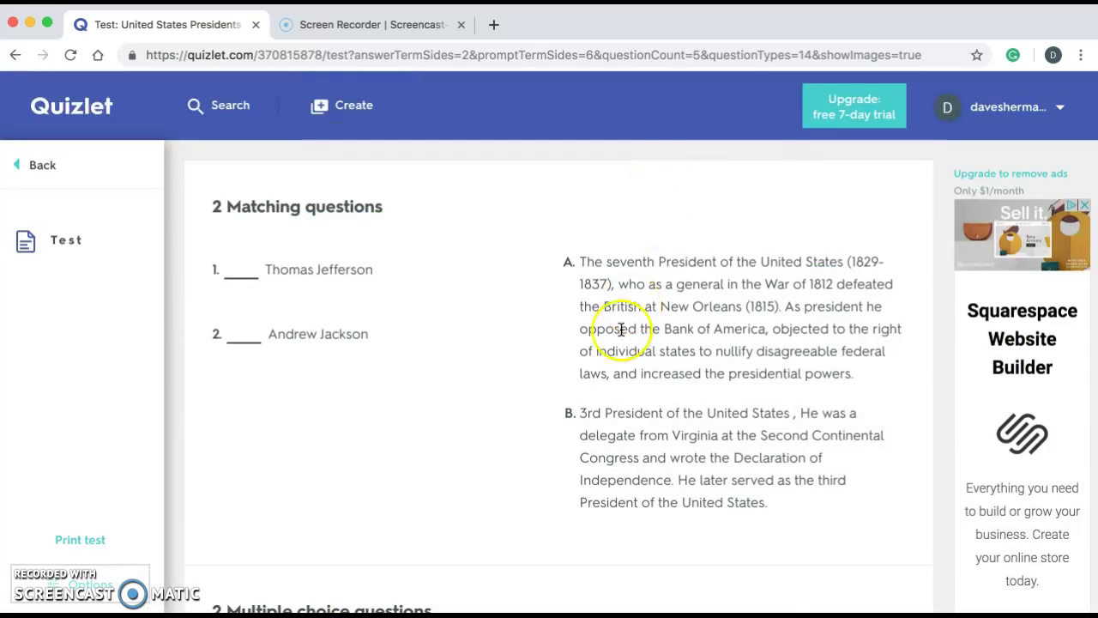
Look through the new test's matching and multiple choice questions and return to the set page.
scroll(319, 299, down, 3)
scroll(319, 307, down, 6)
scroll(319, 306, up, 4)
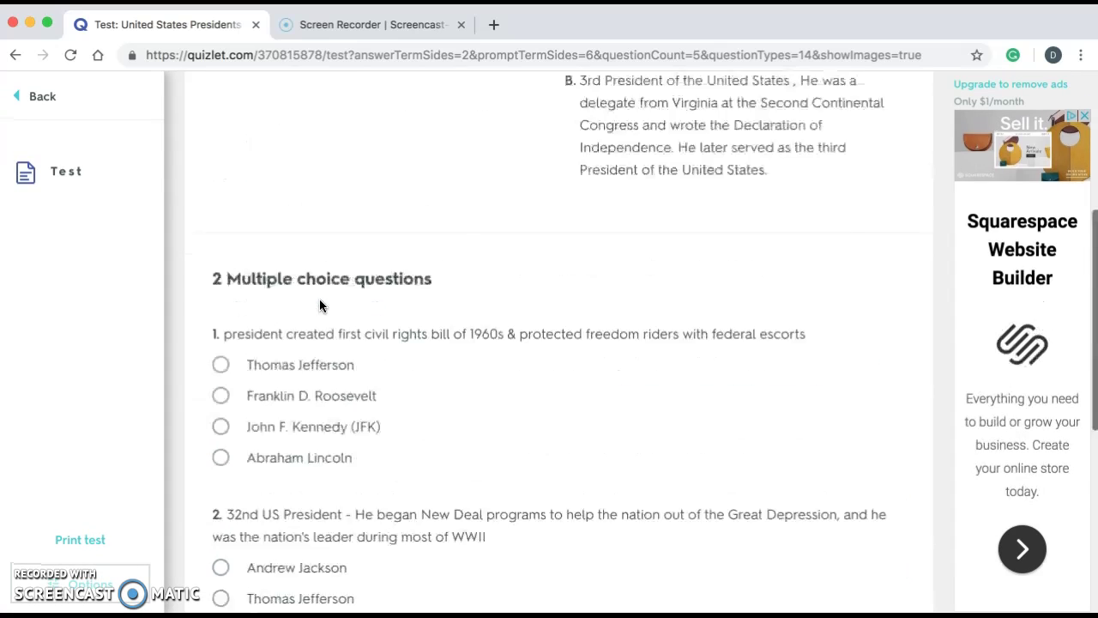
click(45, 96)
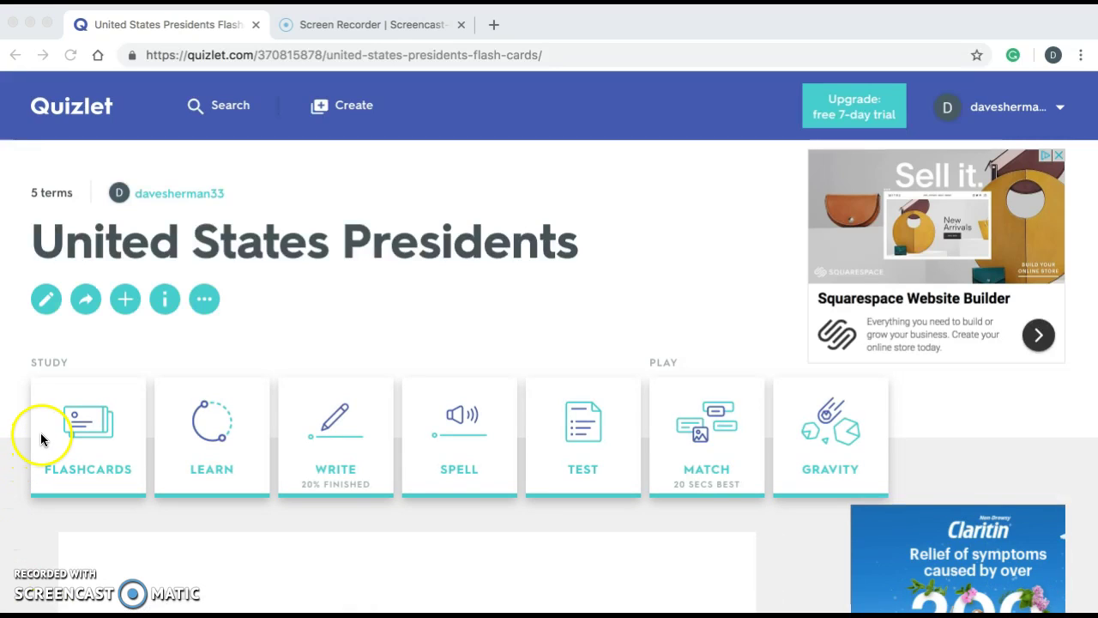
Start the Match game, pair Franklin D. Roosevelt with the 32nd US President description, and return to the set page.
click(708, 440)
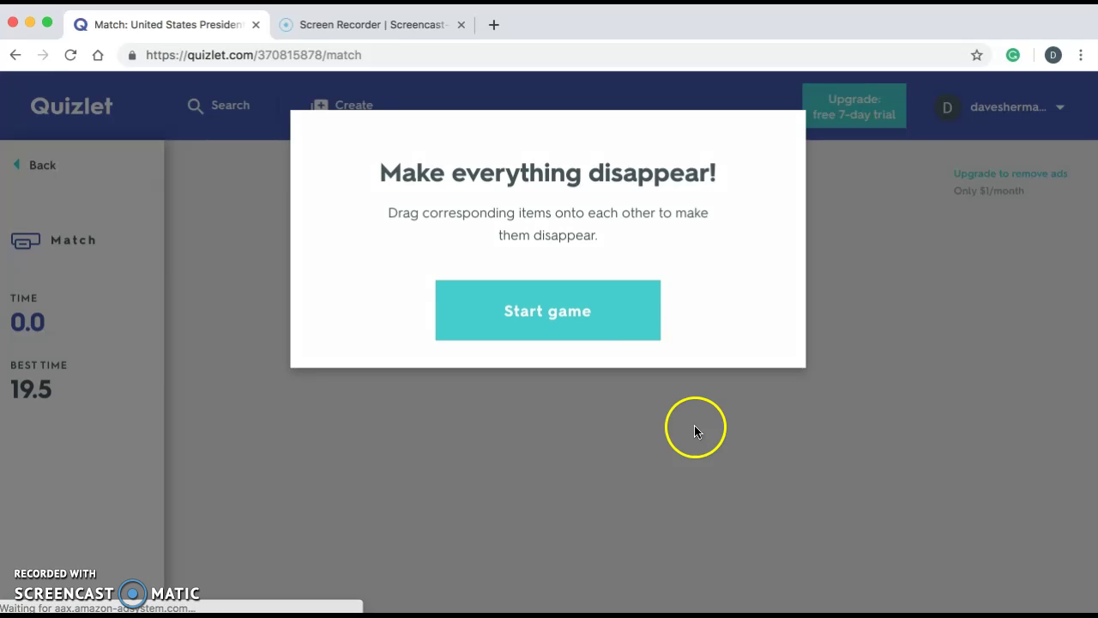
click(615, 318)
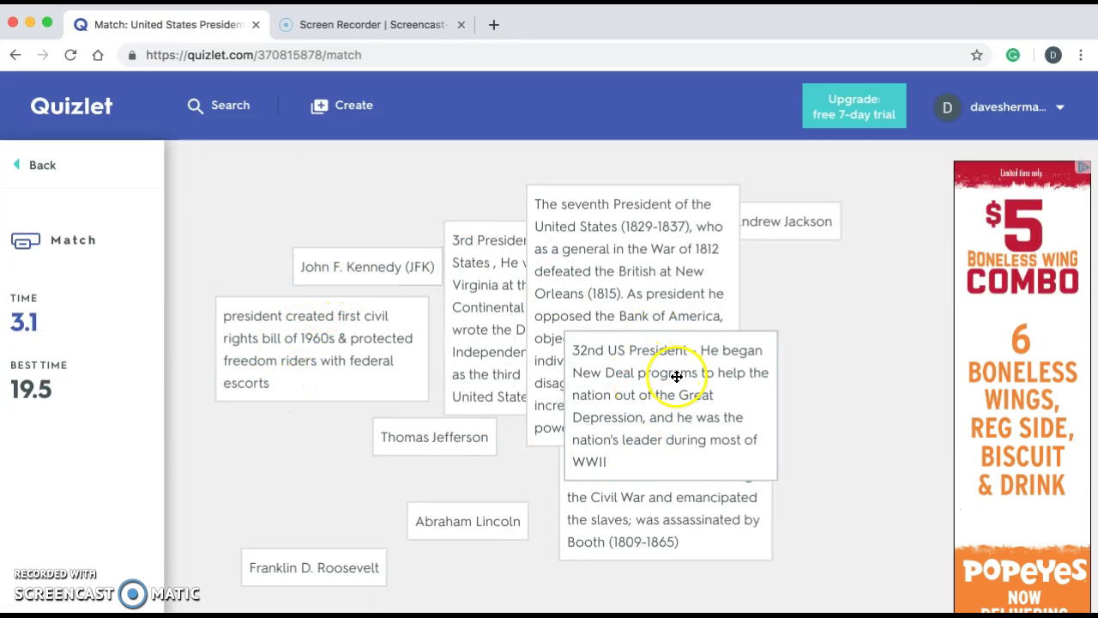
drag(363, 569, 740, 399)
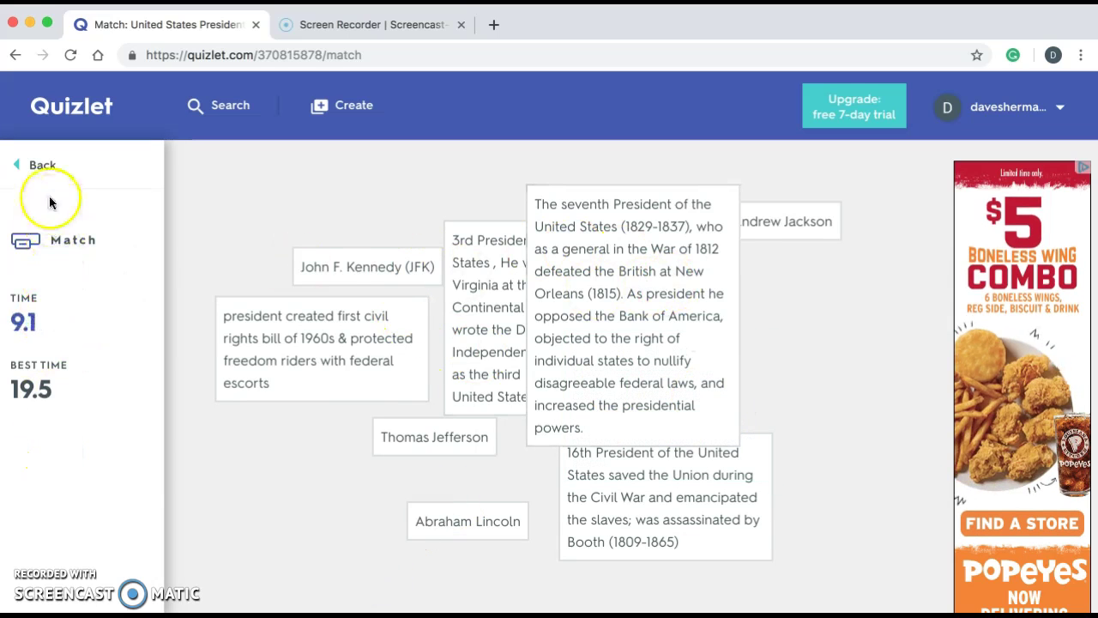
click(41, 167)
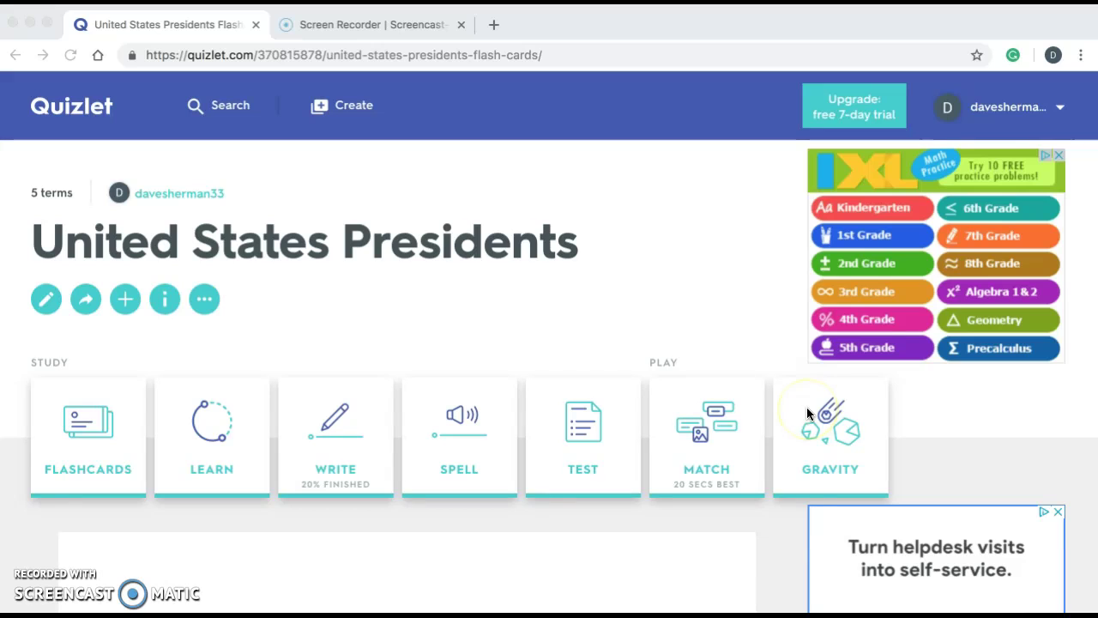
Open the set's Gravity game and continue past its introductory screens to start playing.
click(845, 449)
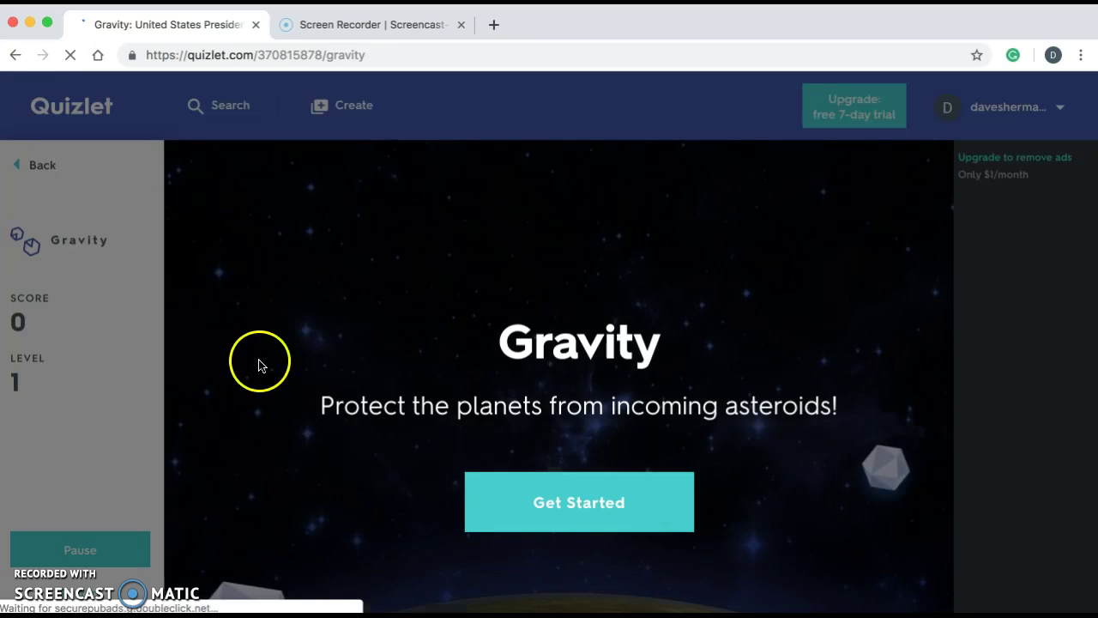
click(559, 497)
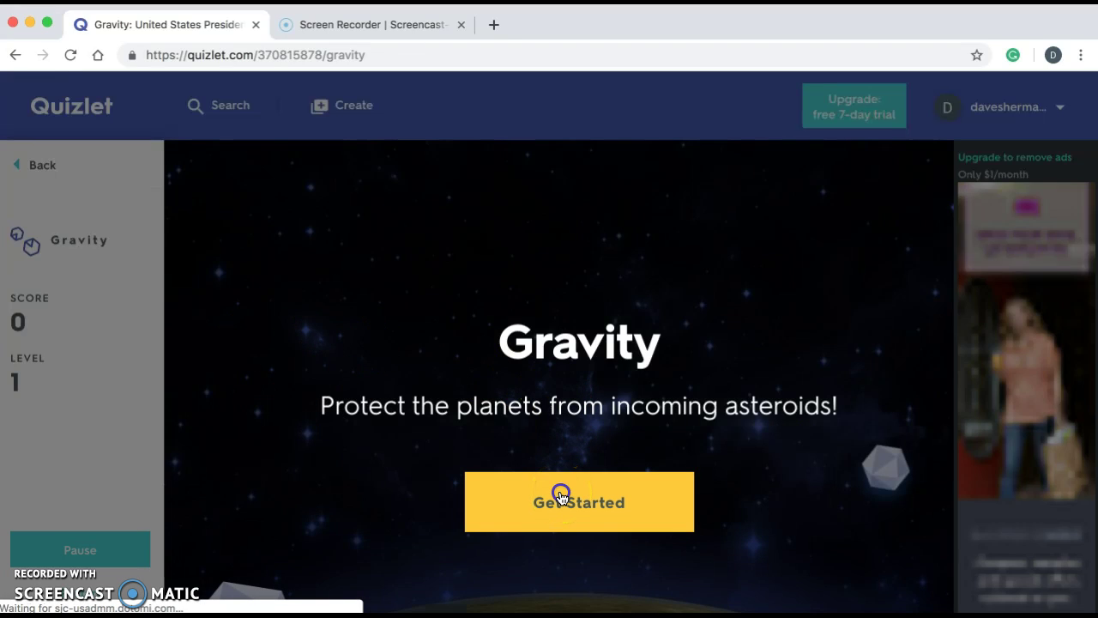
click(509, 510)
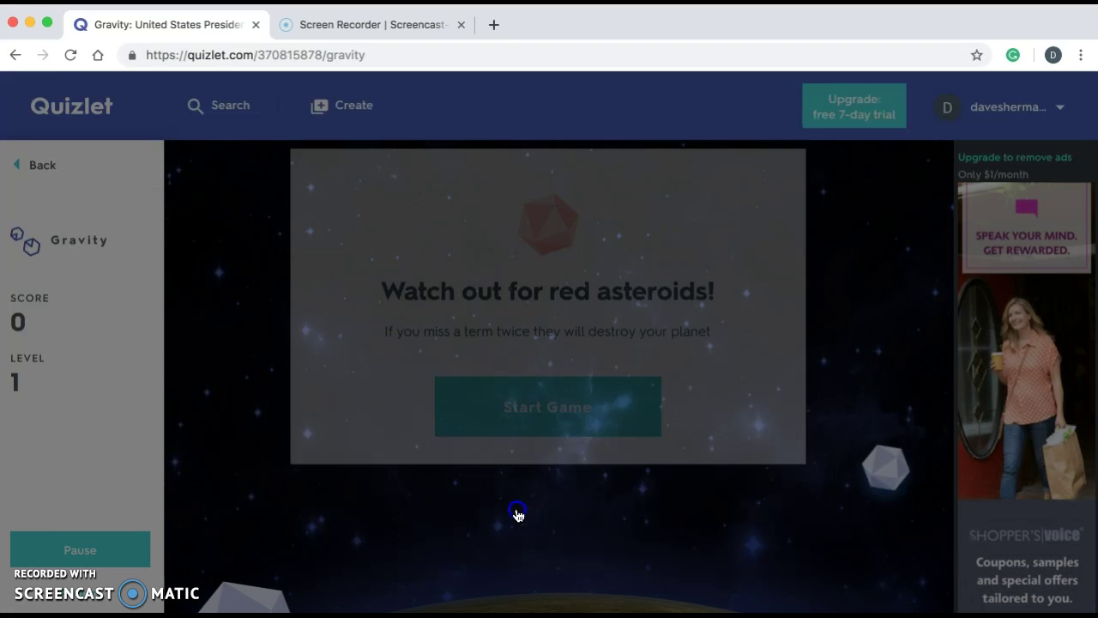
click(564, 430)
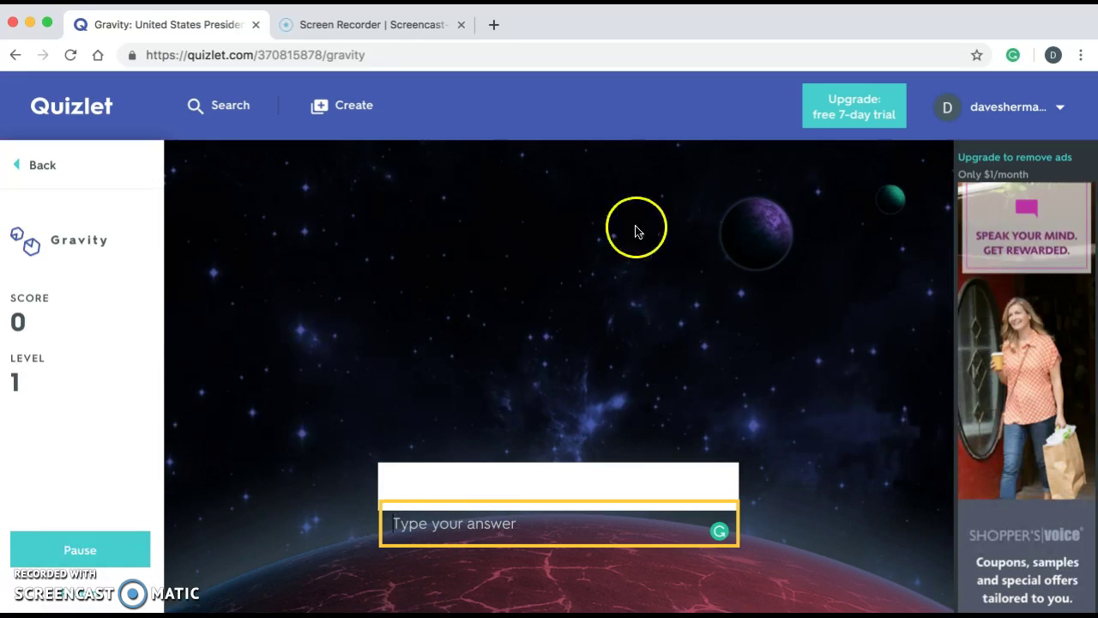